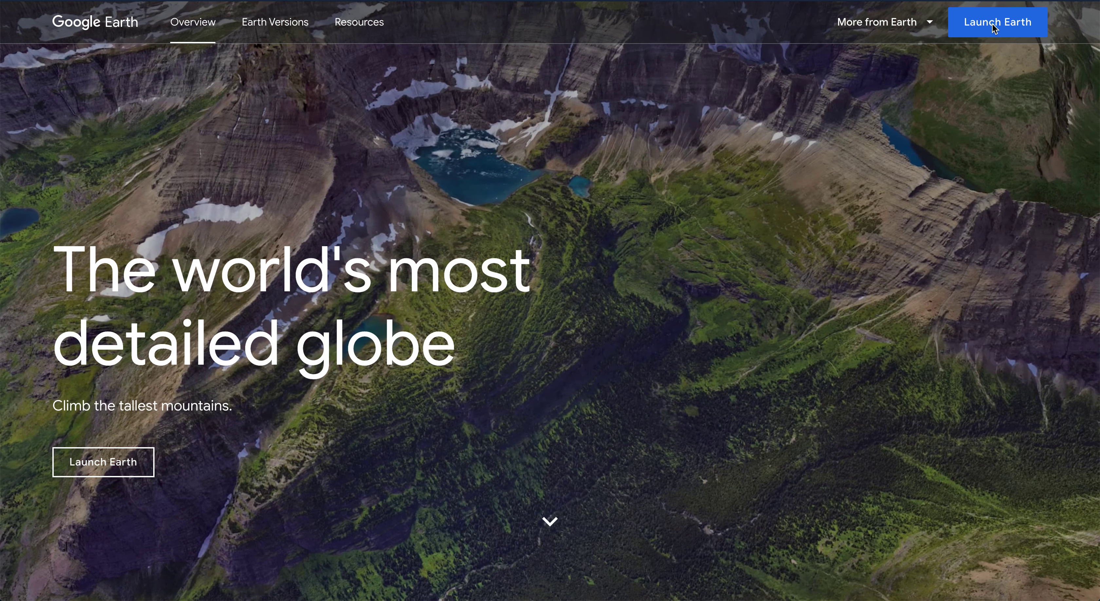
# - Launch the Google Earth globe and bring up the Projects panel
pyautogui.click(991, 26)
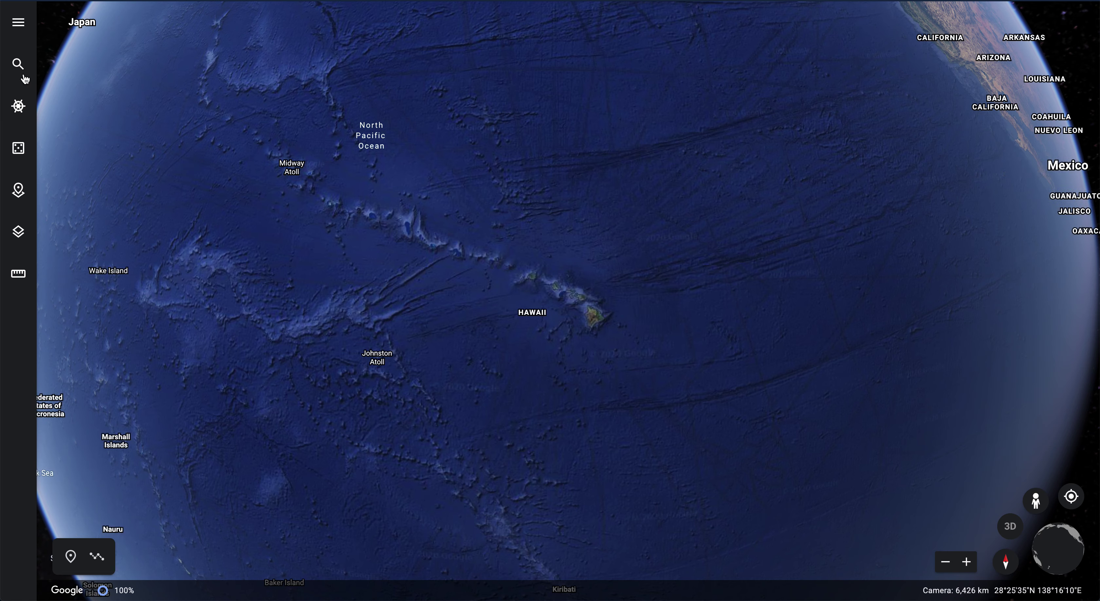
pyautogui.click(19, 191)
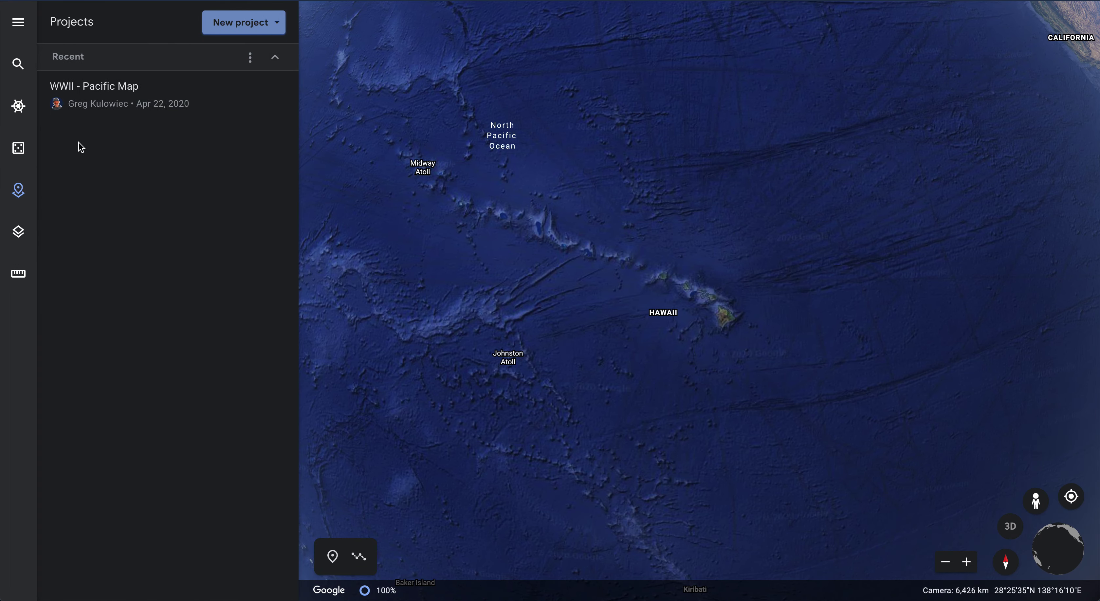
# - Create a new Google Drive project titled 'Live Demo Project'
pyautogui.click(244, 24)
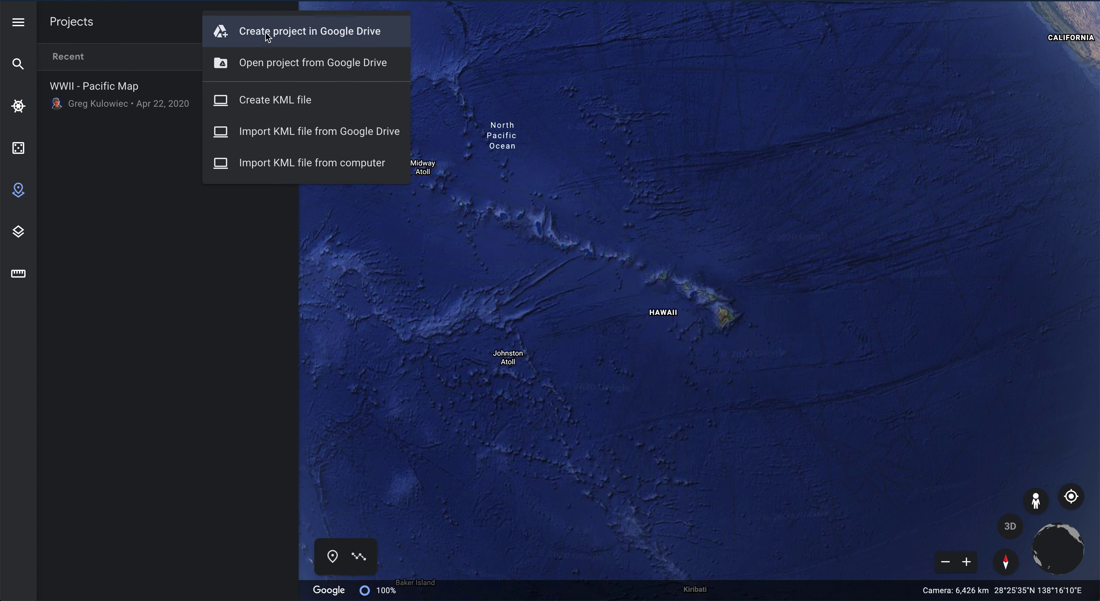
pyautogui.click(291, 34)
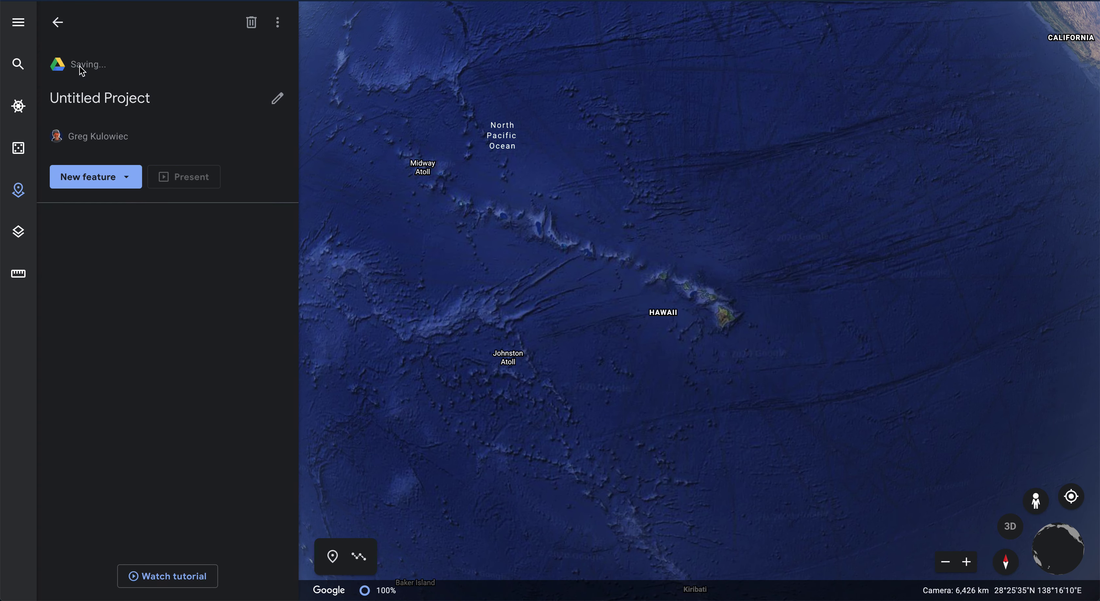
pyautogui.click(276, 100)
pyautogui.write('Live Demo Project')
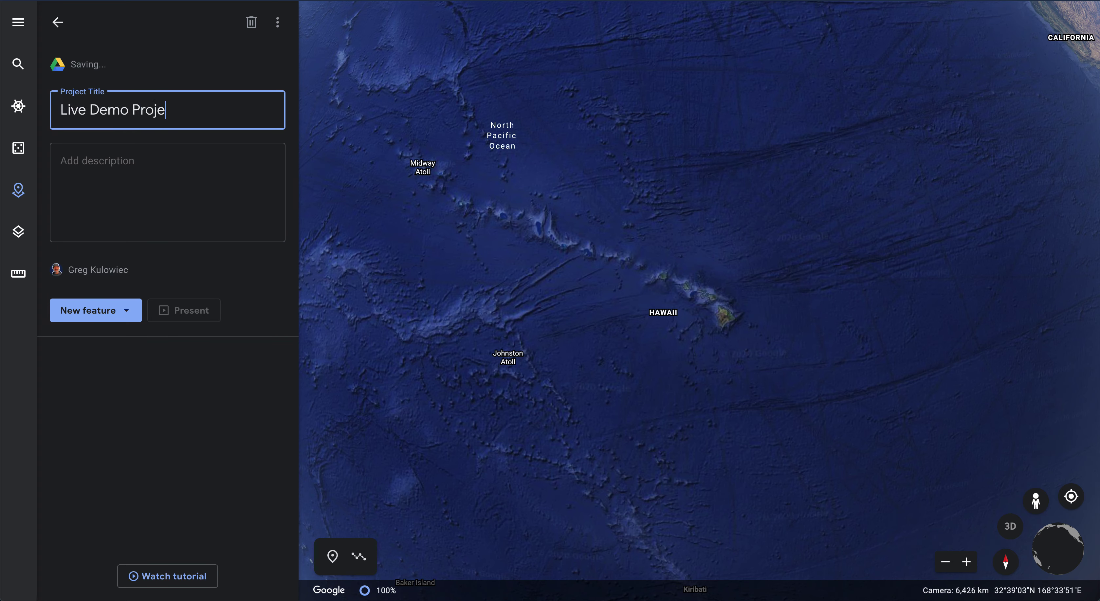
pyautogui.click(112, 382)
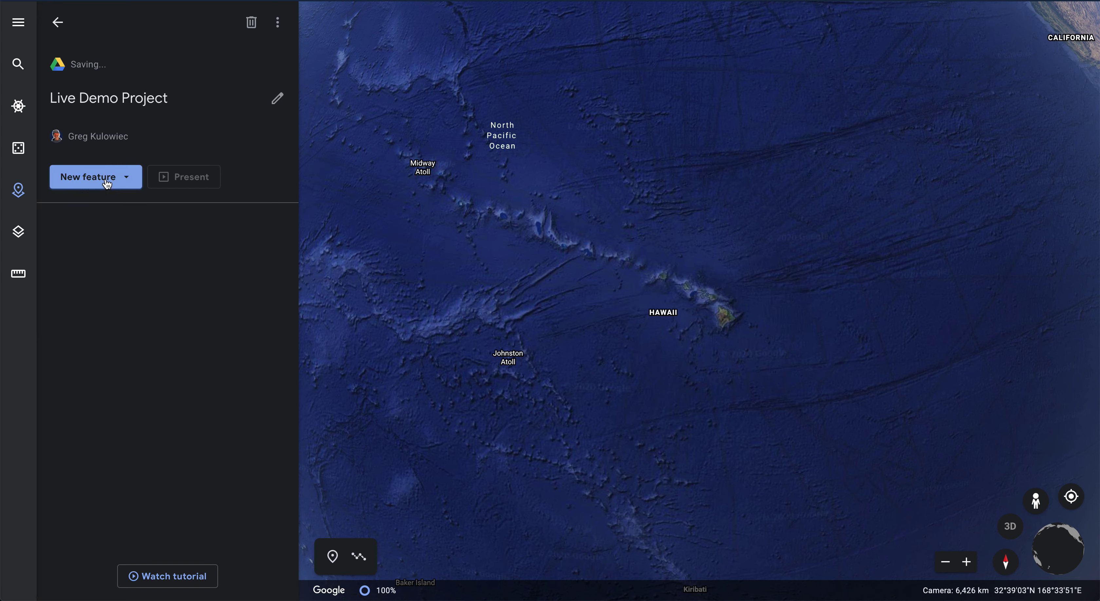
pyautogui.click(116, 177)
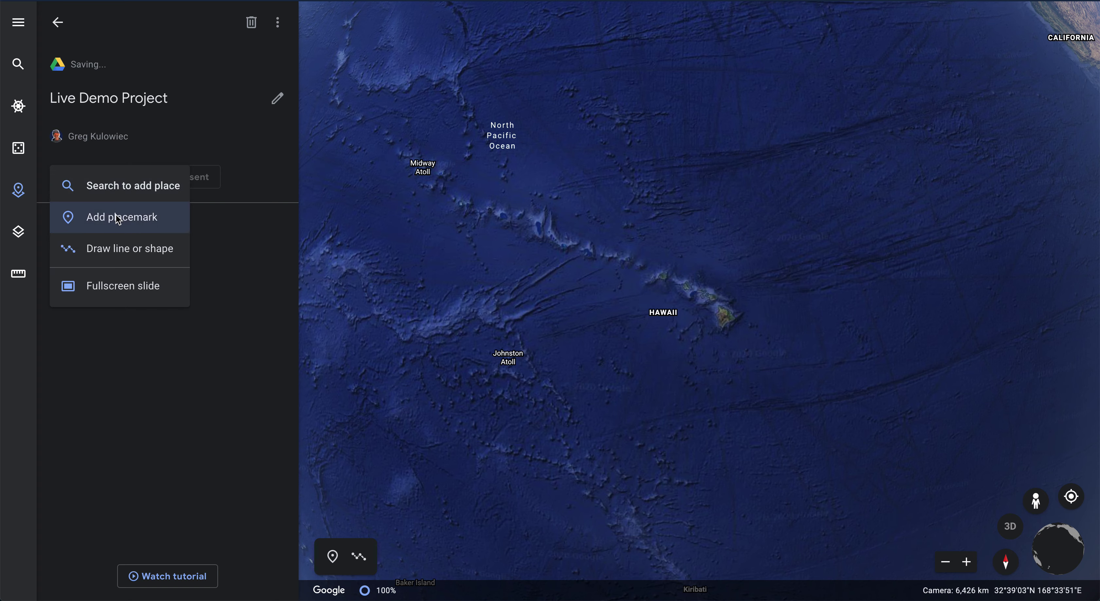
# - Search for Boston, MA, USA and save it into Live Demo Project
pyautogui.click(116, 186)
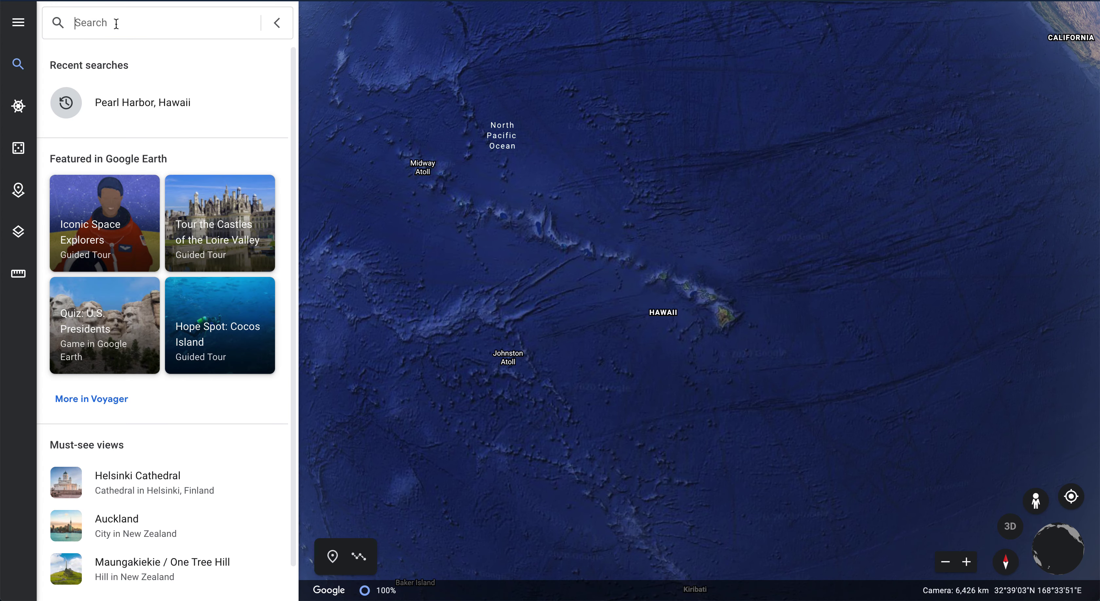
pyautogui.write('Boston')
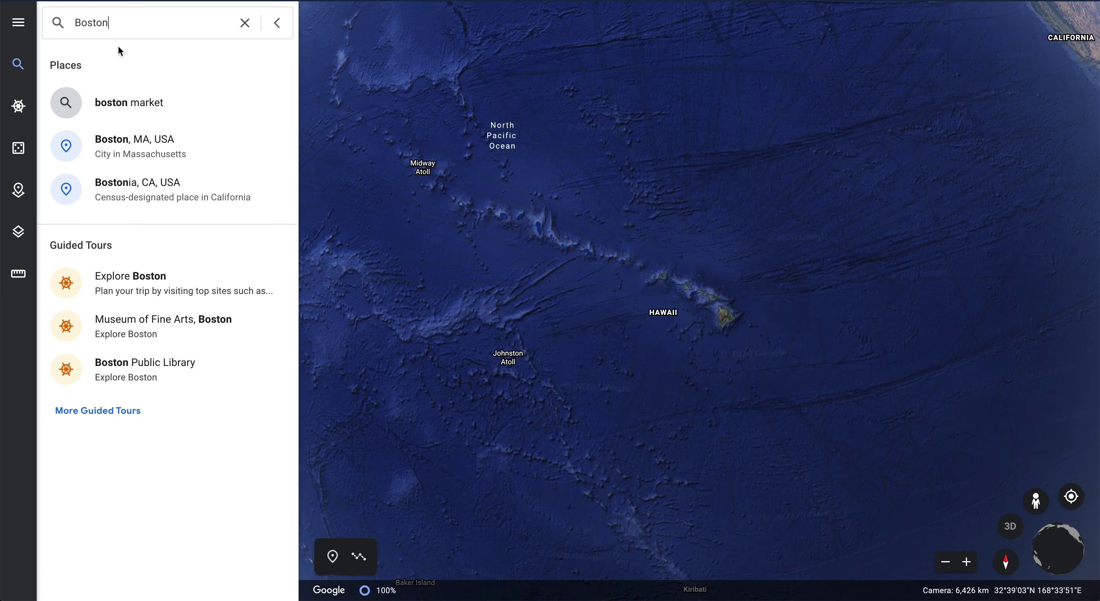
pyautogui.click(121, 149)
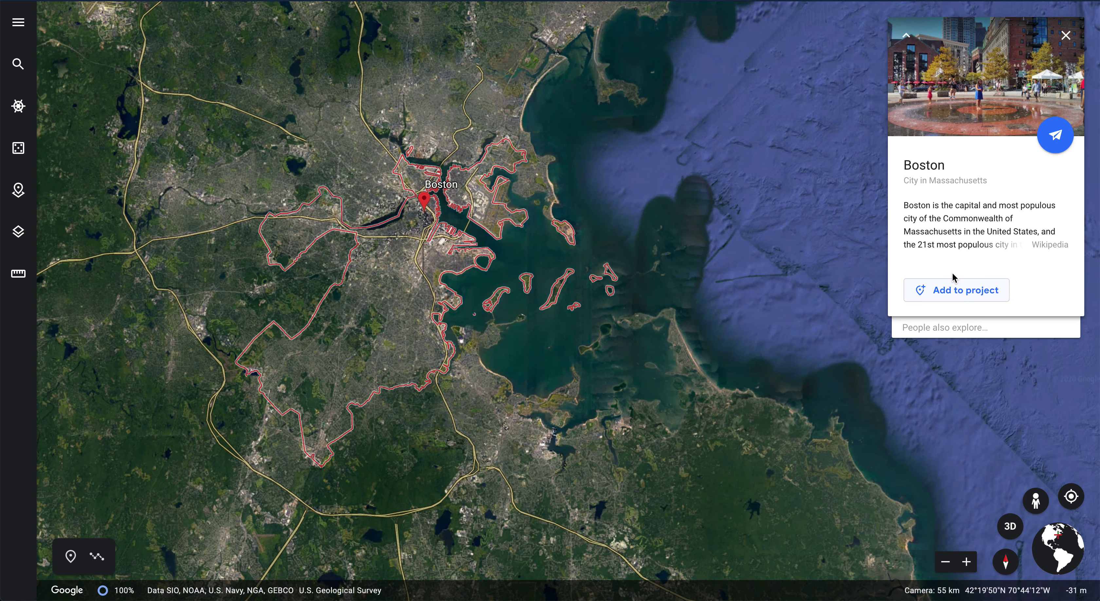
pyautogui.click(949, 303)
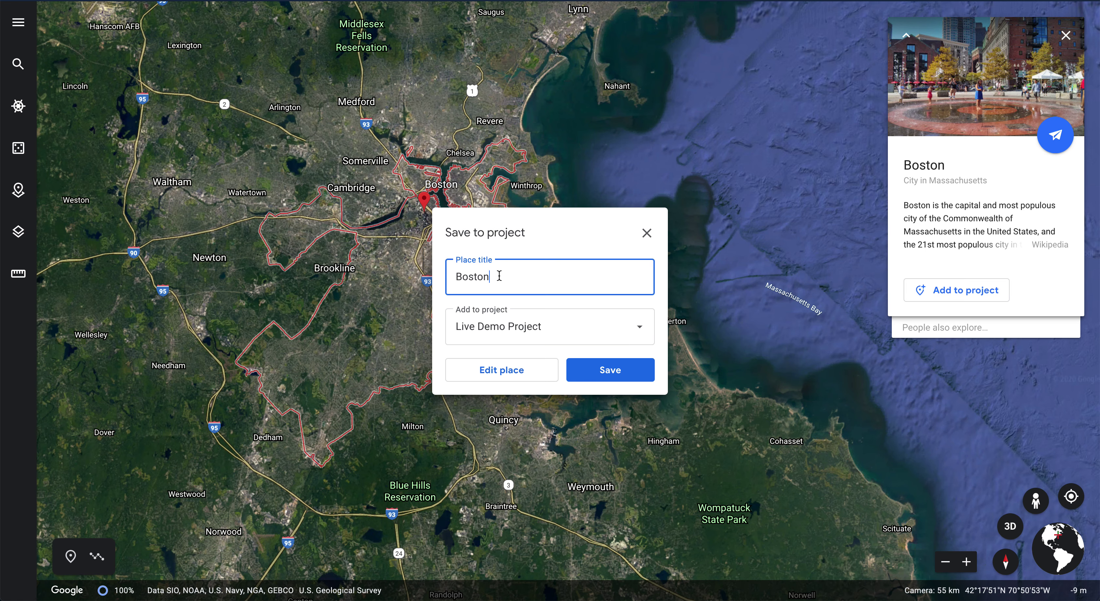
pyautogui.click(600, 374)
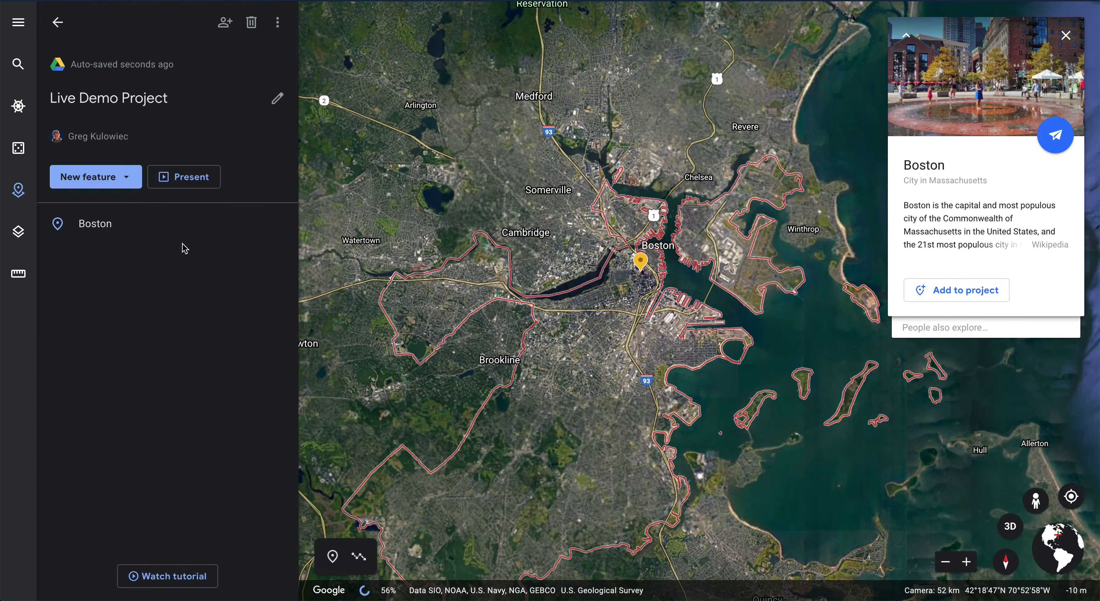
pyautogui.click(90, 223)
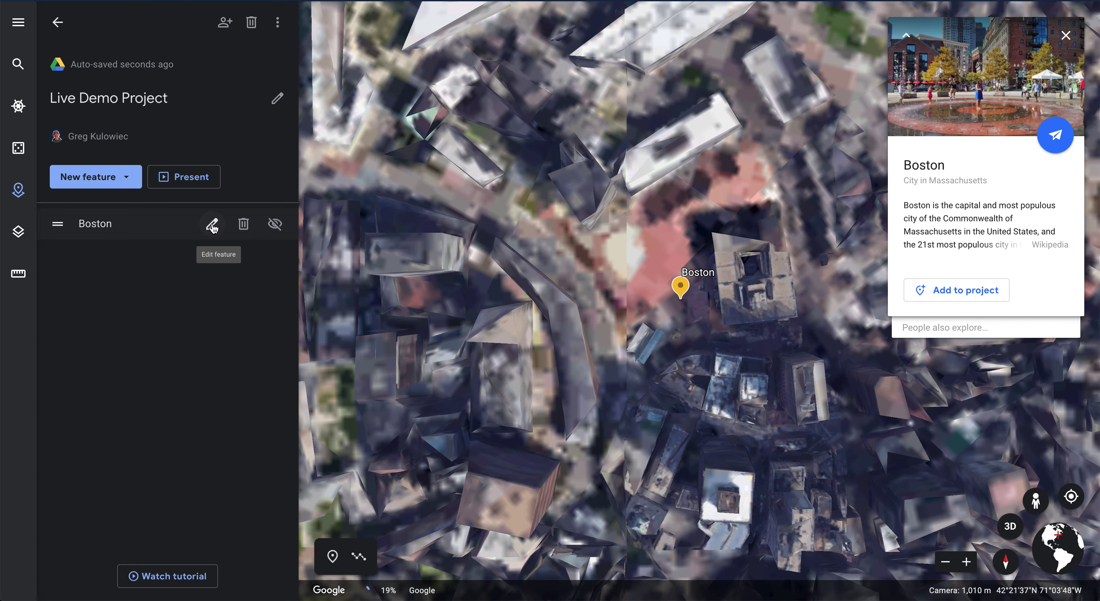
# - Edit the Boston placemark to use a custom description instead of Google's info
pyautogui.click(209, 227)
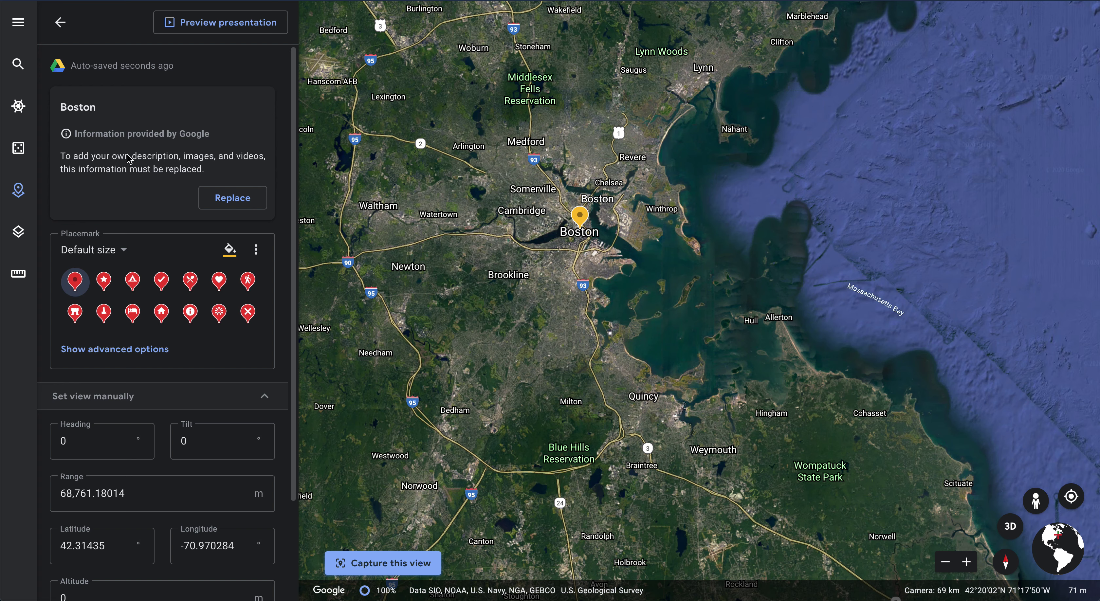
pyautogui.click(240, 199)
pyautogui.scroll(-1, 173, 252)
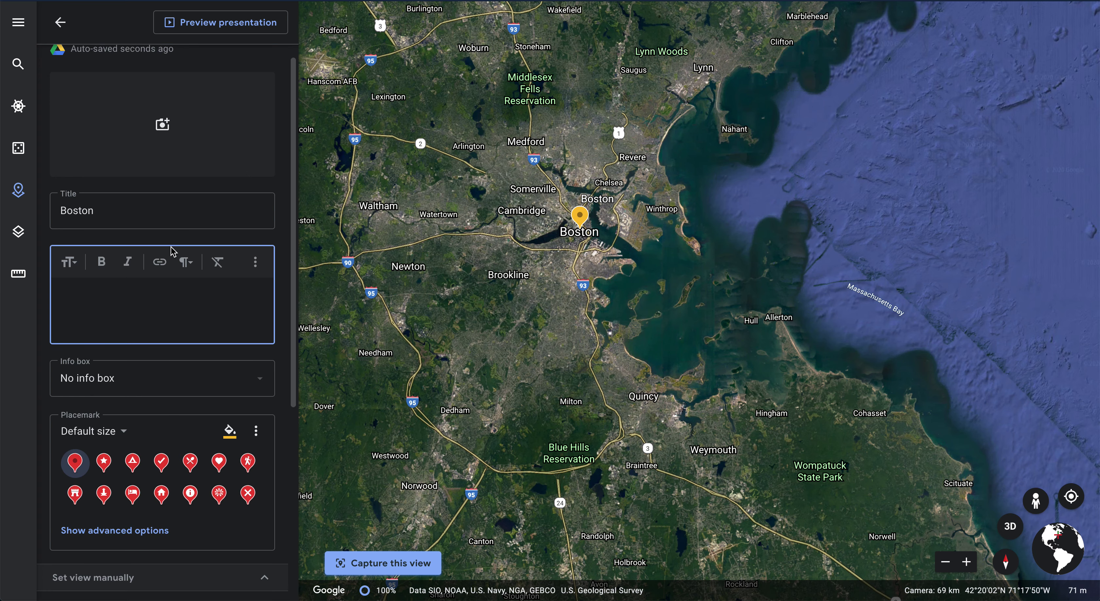
pyautogui.scroll(-3, 199, 119)
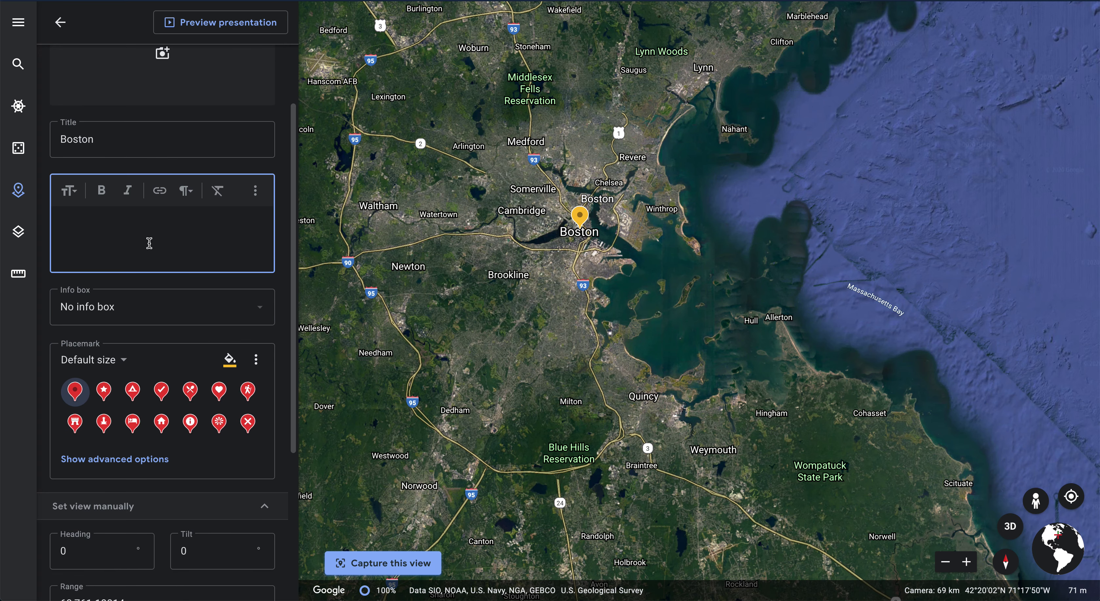
pyautogui.scroll(-3, 147, 230)
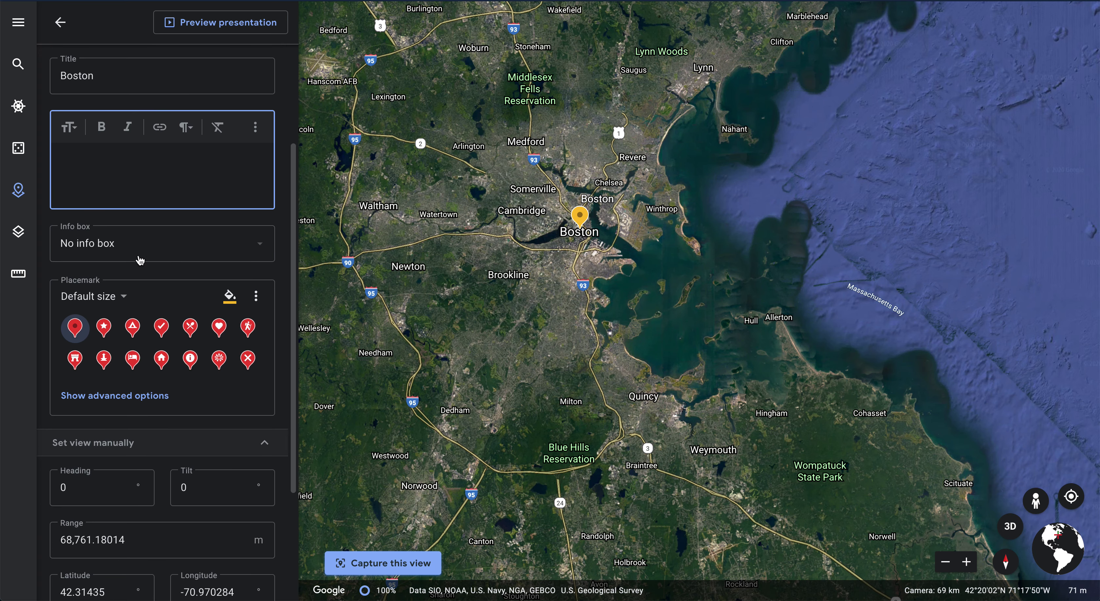
pyautogui.scroll(-5, 140, 254)
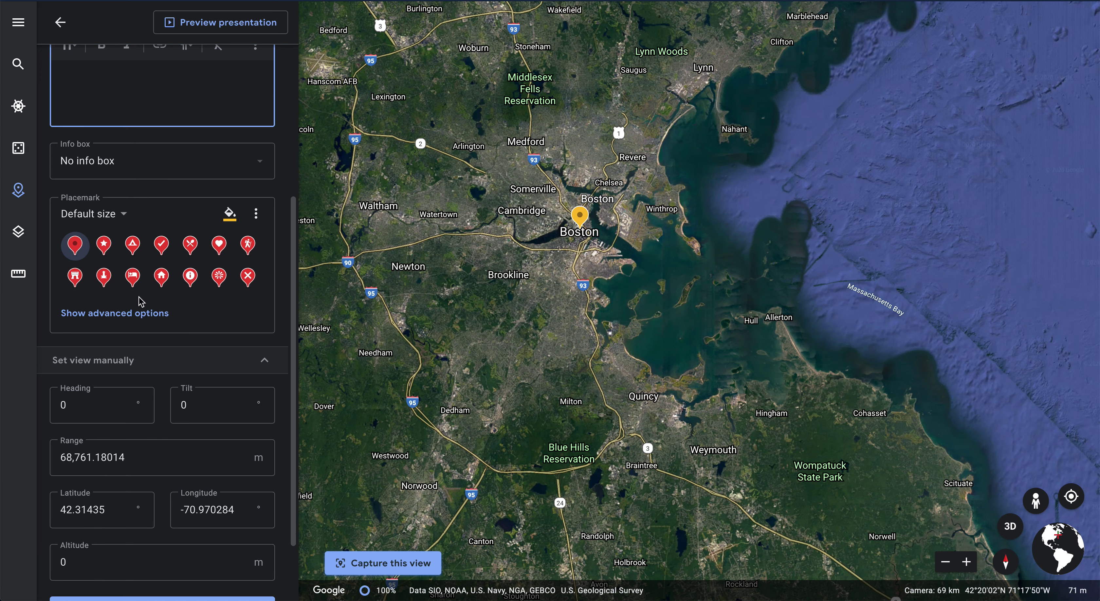
pyautogui.scroll(8, 172, 254)
pyautogui.scroll(1, 172, 254)
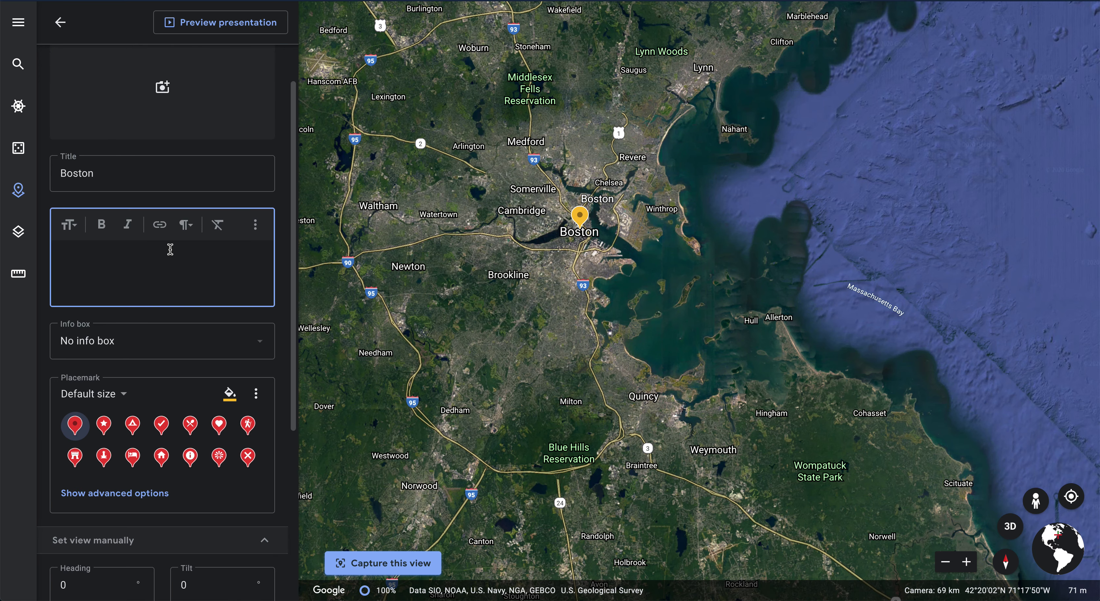
# - Retitle the placemark 'Boston - custom information' and return to the project
pyautogui.click(125, 169)
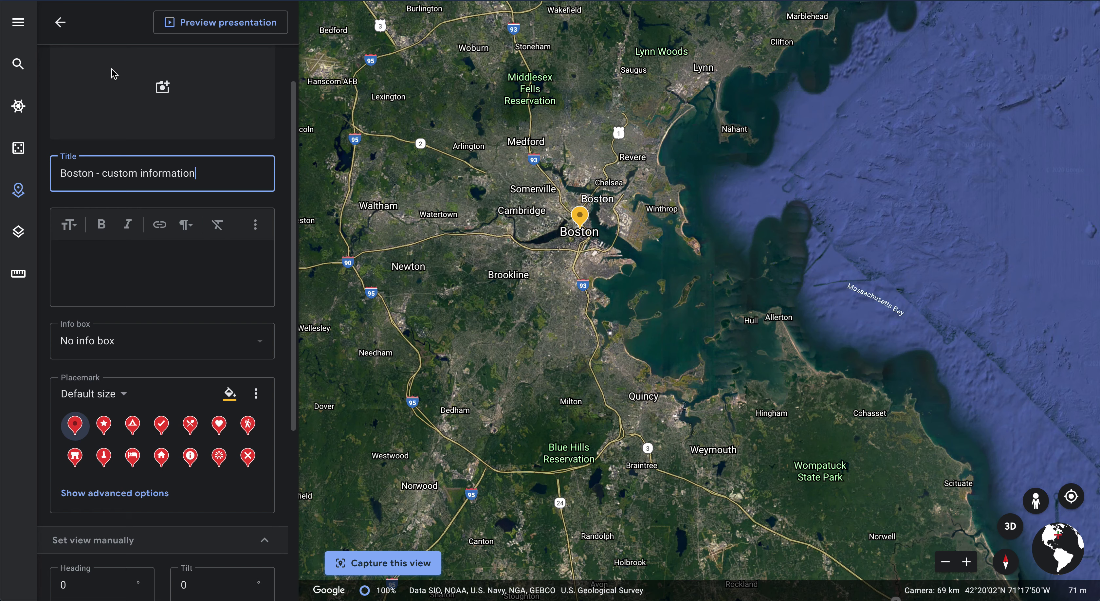
pyautogui.click(62, 22)
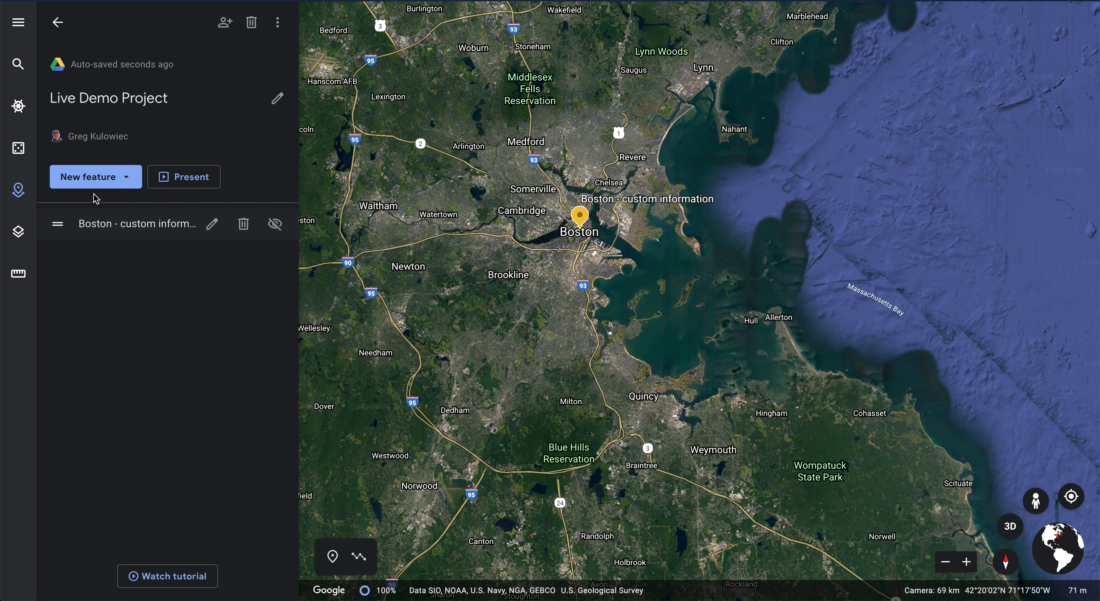
pyautogui.click(95, 179)
# - Search for New York, NY, USA and save it into Live Demo Project
pyautogui.click(100, 188)
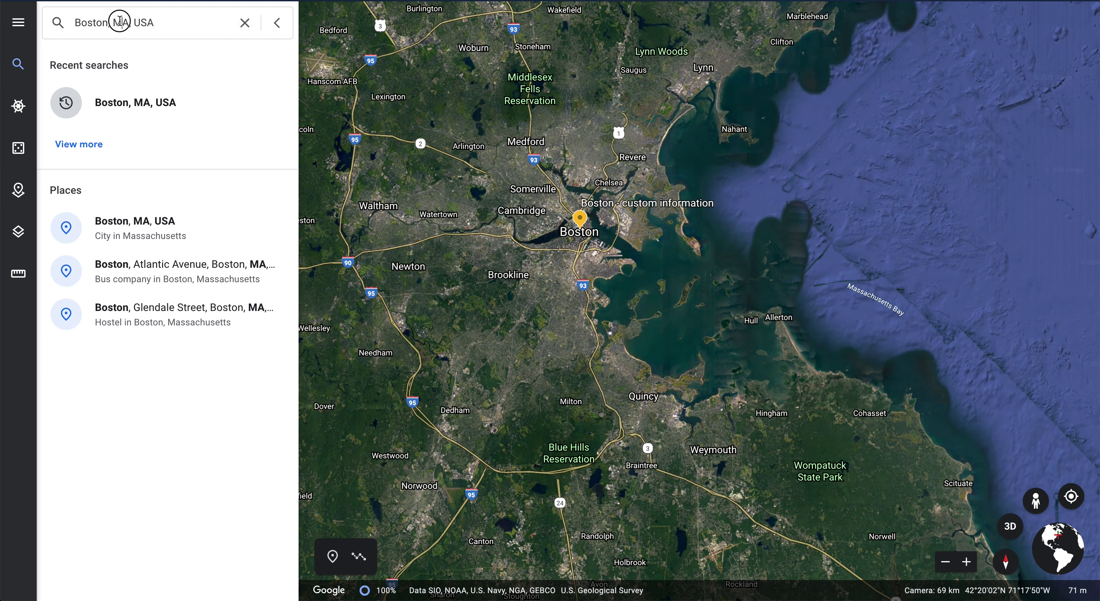
pyautogui.tripleClick(119, 21)
pyautogui.write('New York')
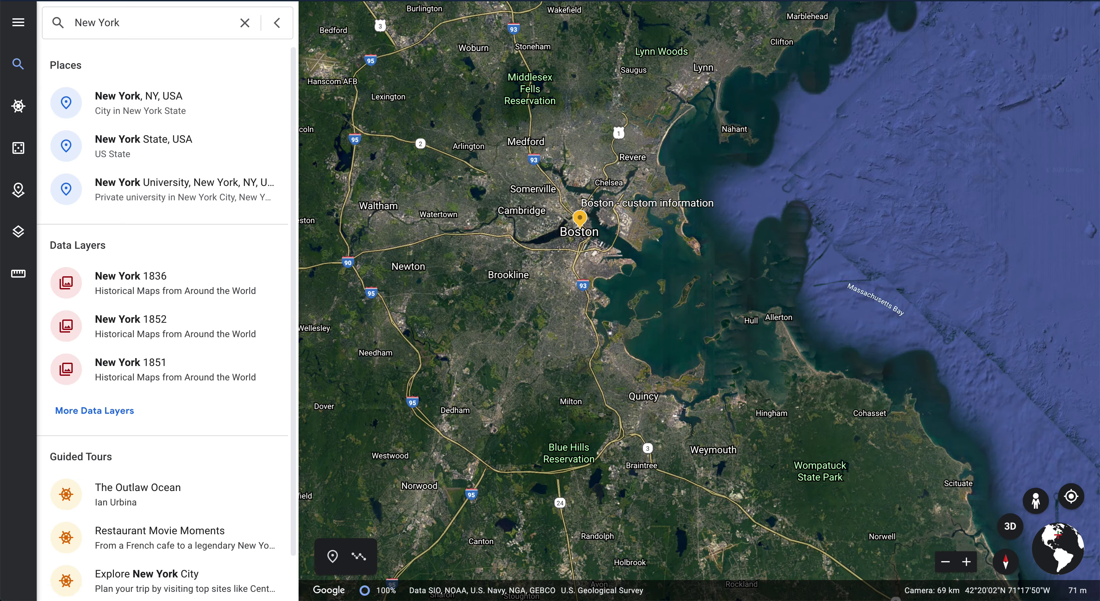
pyautogui.click(120, 101)
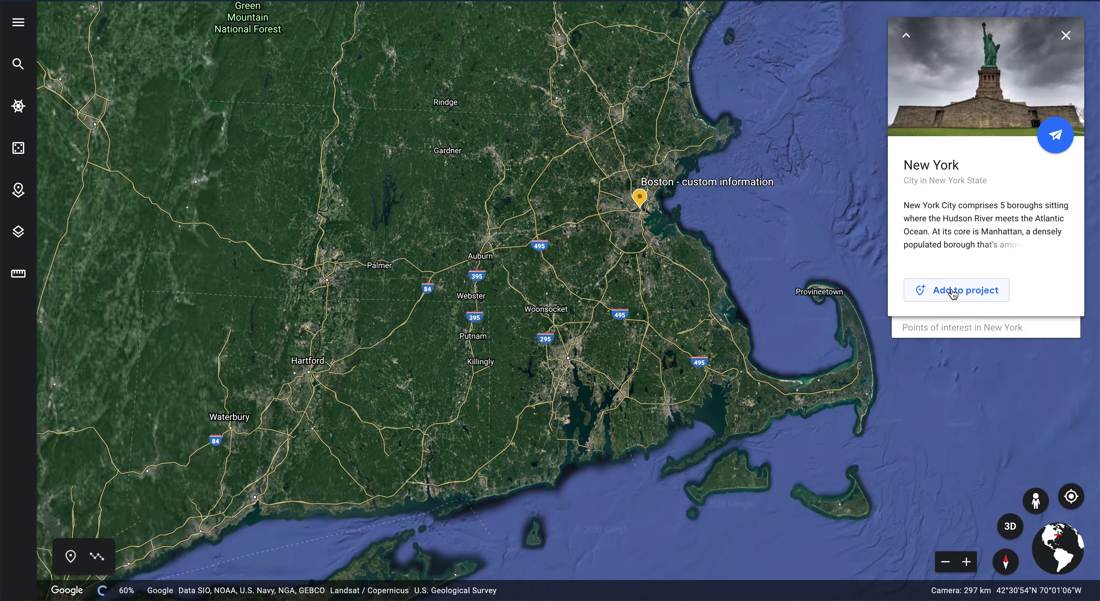
pyautogui.click(952, 292)
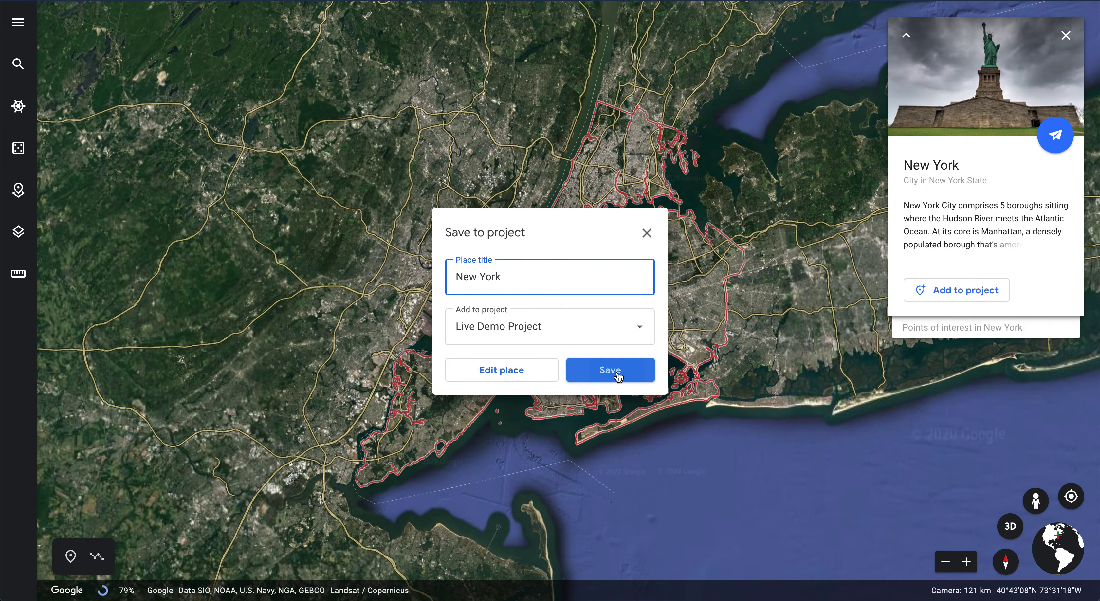
pyautogui.click(610, 369)
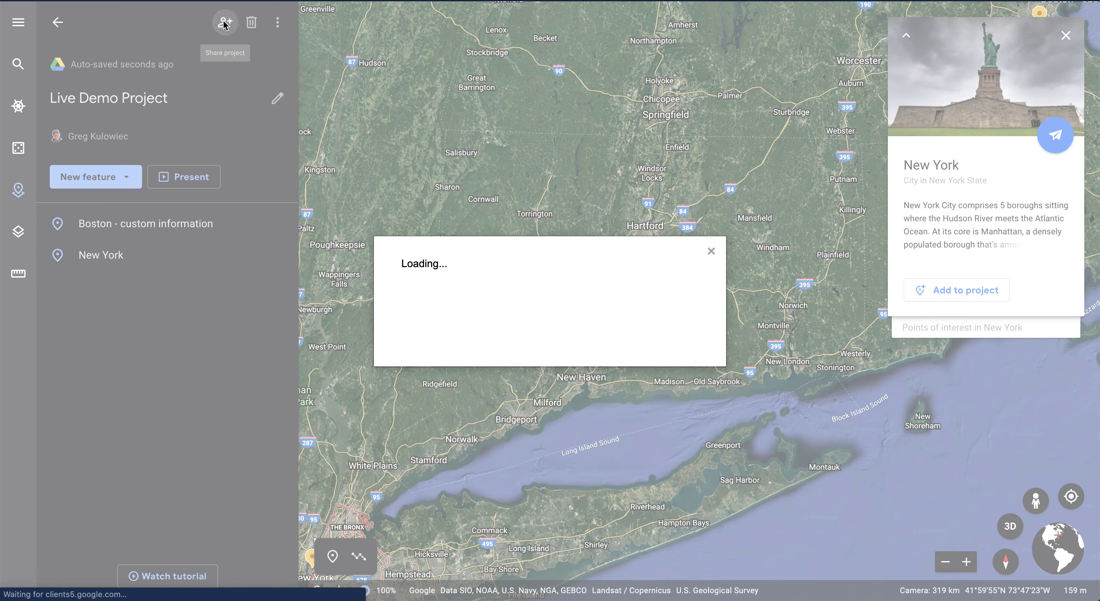
# - Set the project link to Anyone with the link as Viewer and copy it
pyautogui.click(225, 24)
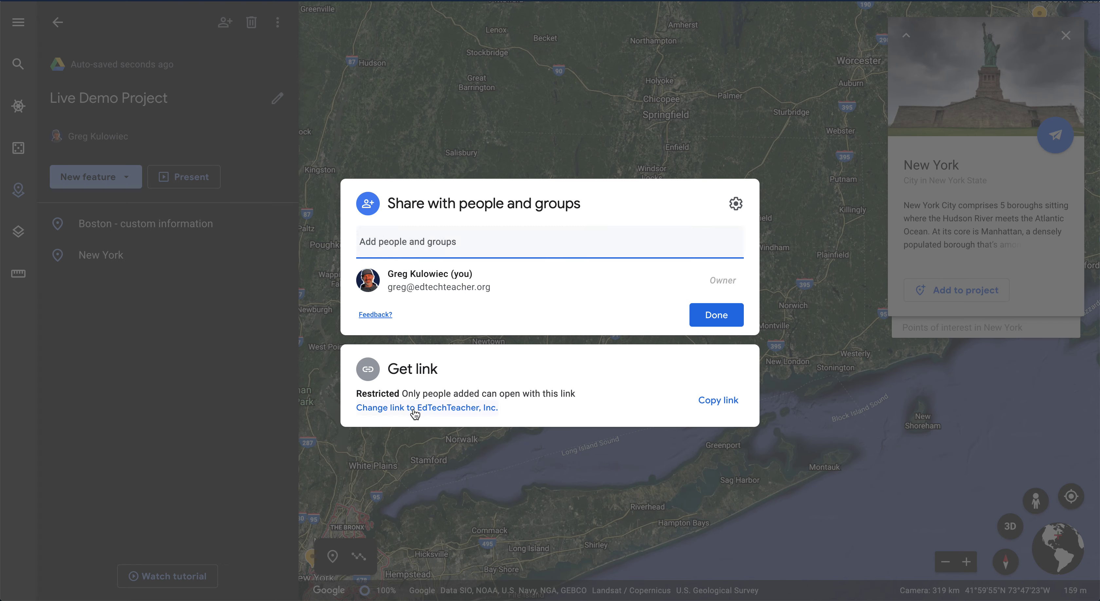
pyautogui.click(442, 414)
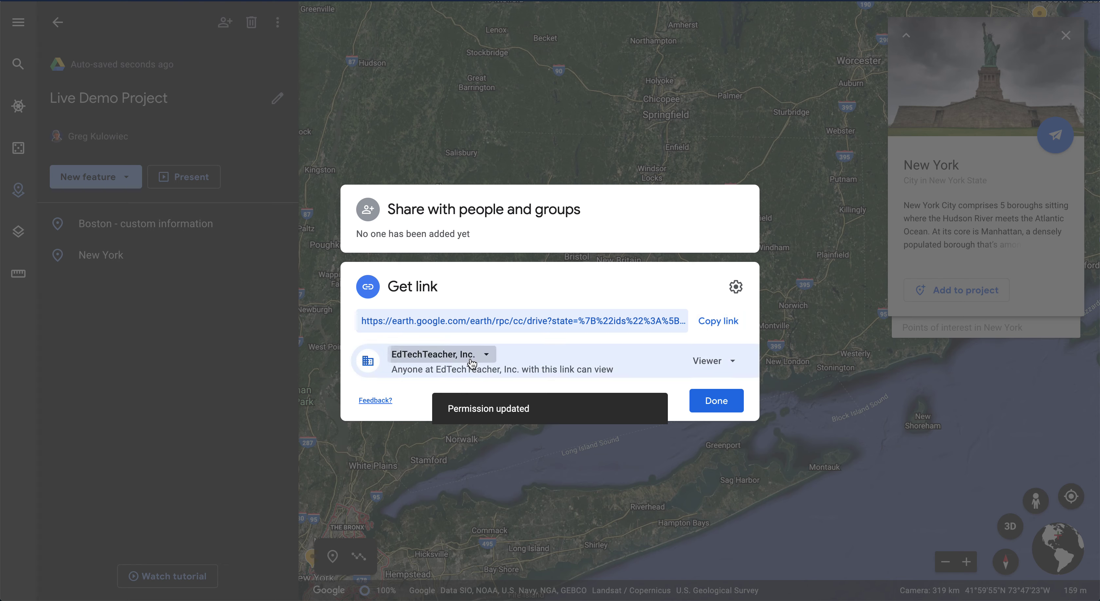
pyautogui.click(468, 359)
pyautogui.click(458, 446)
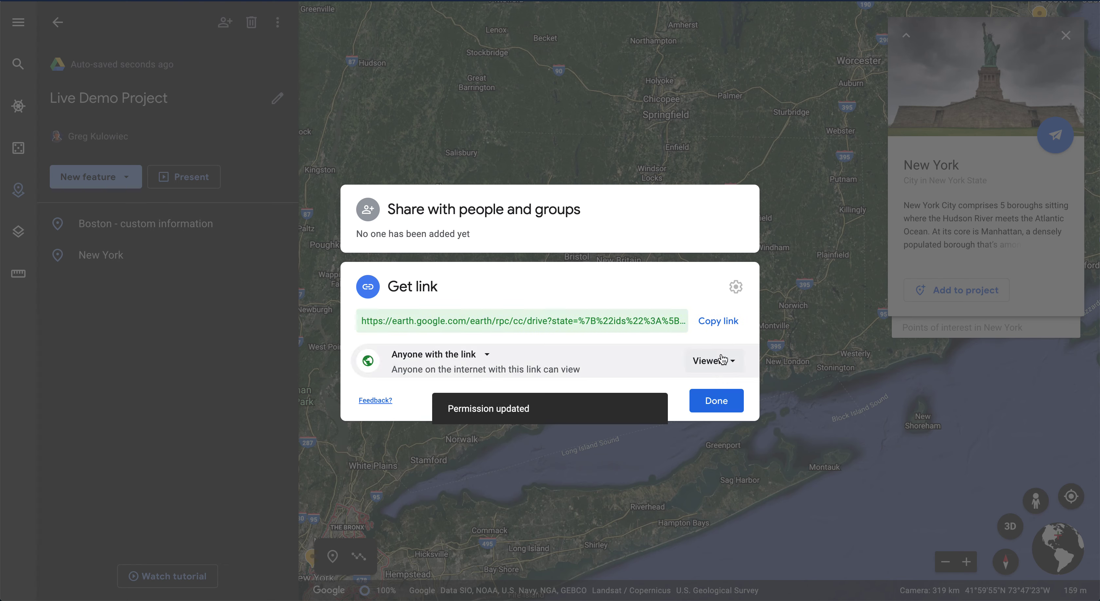
pyautogui.click(718, 324)
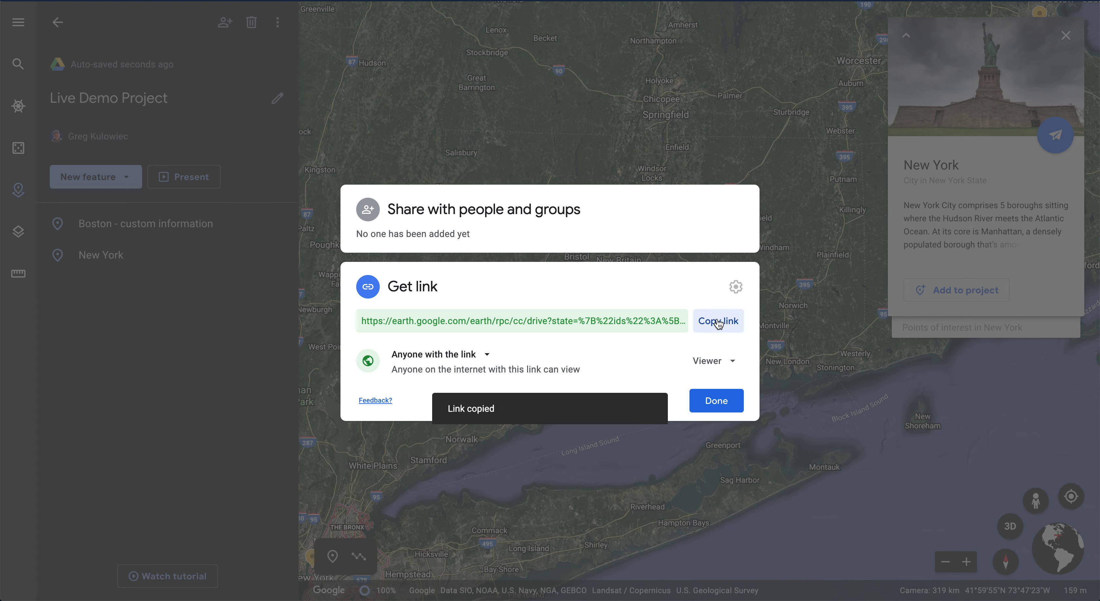
pyautogui.click(713, 403)
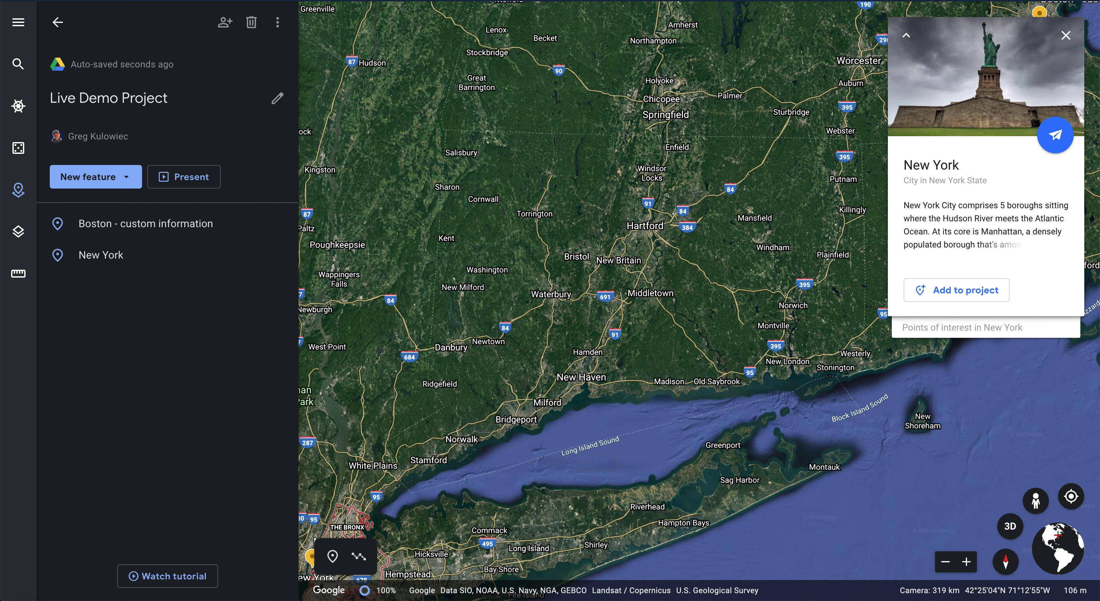
# - Paste the copied share link into a new incognito Chrome window
pyautogui.click(1092, 1)
pyautogui.click(730, 4)
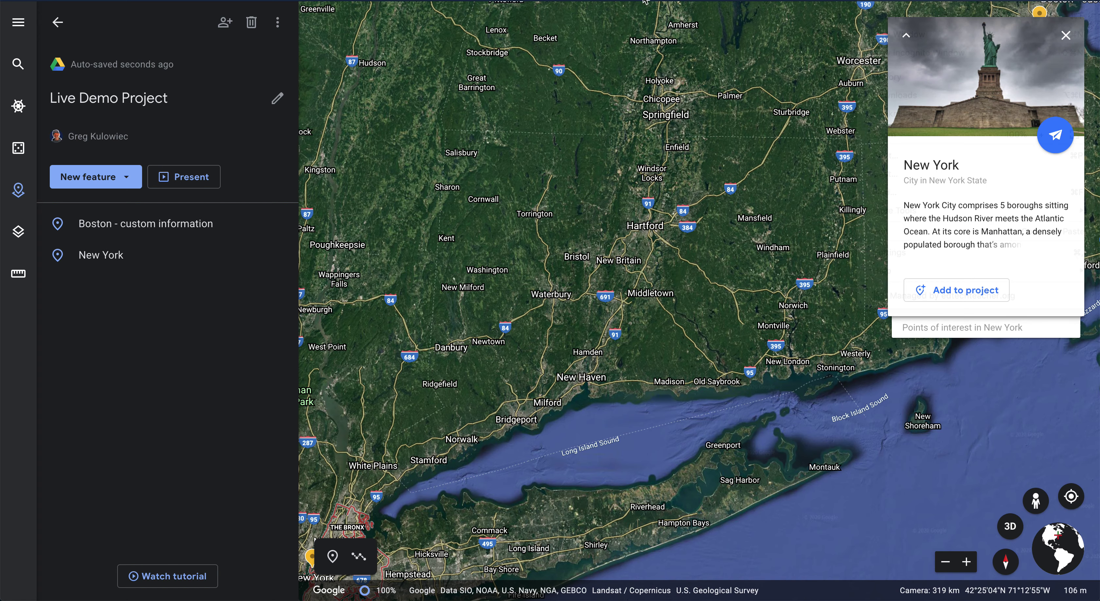
pyautogui.hotkey('ctrl', 'l')
pyautogui.hotkey('ctrl', 'v')
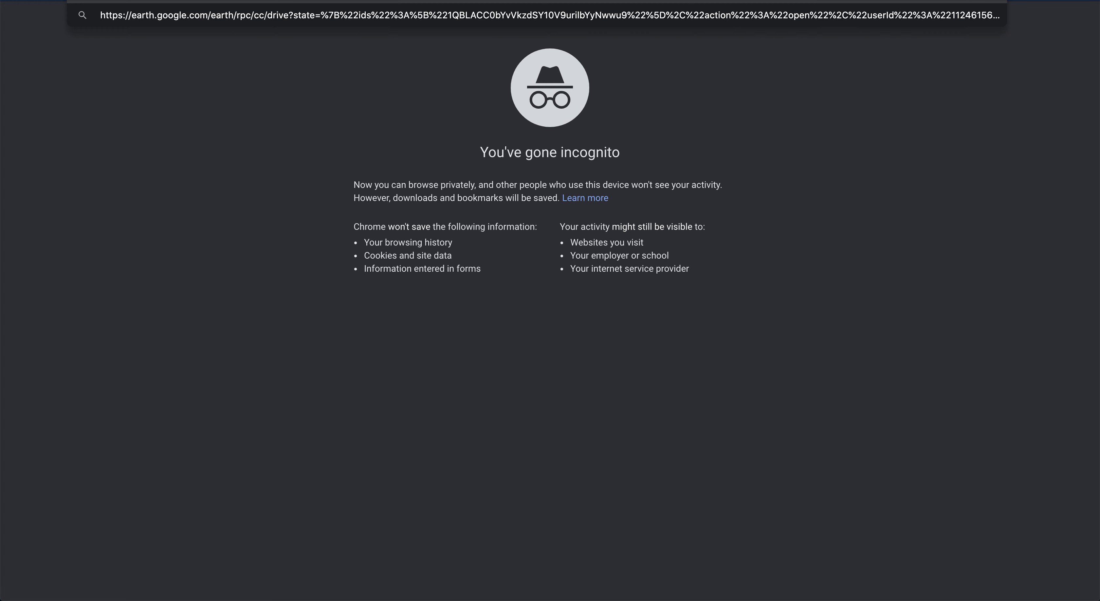
# - Load the shared link to view Live Demo Project read-only with the Boston placemark
pyautogui.press('Return')
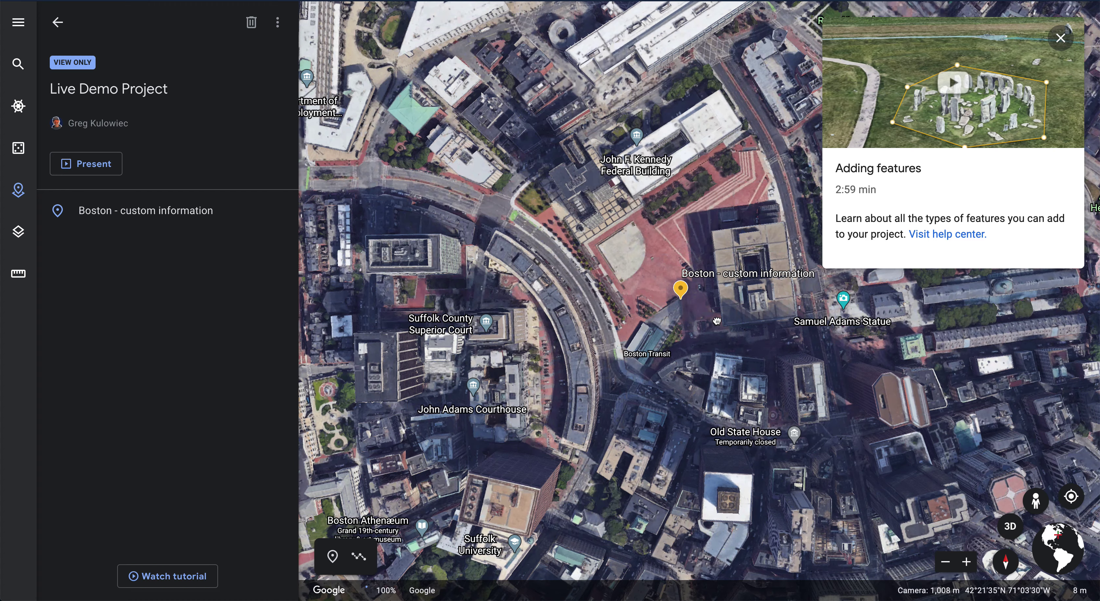
pyautogui.scroll(-3, 718, 324)
# - Zoom out and drag the pegman to reveal Street View coverage across Boston
pyautogui.scroll(-2, 718, 324)
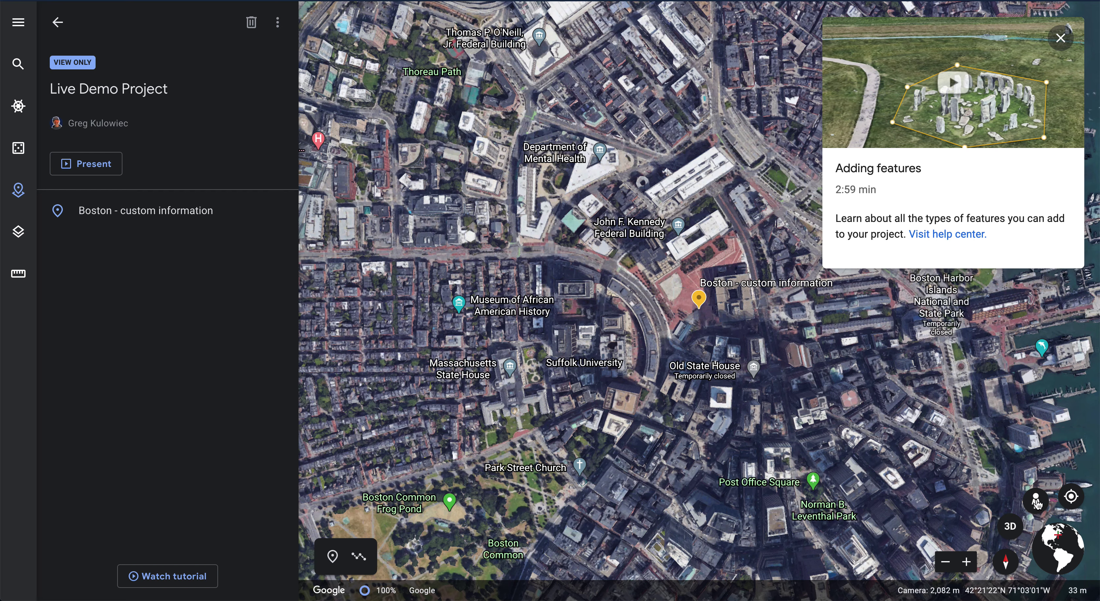
pyautogui.moveTo(1011, 478)
pyautogui.mouseDown()
pyautogui.moveTo(918, 410)
pyautogui.moveTo(700, 308)
pyautogui.mouseUp()
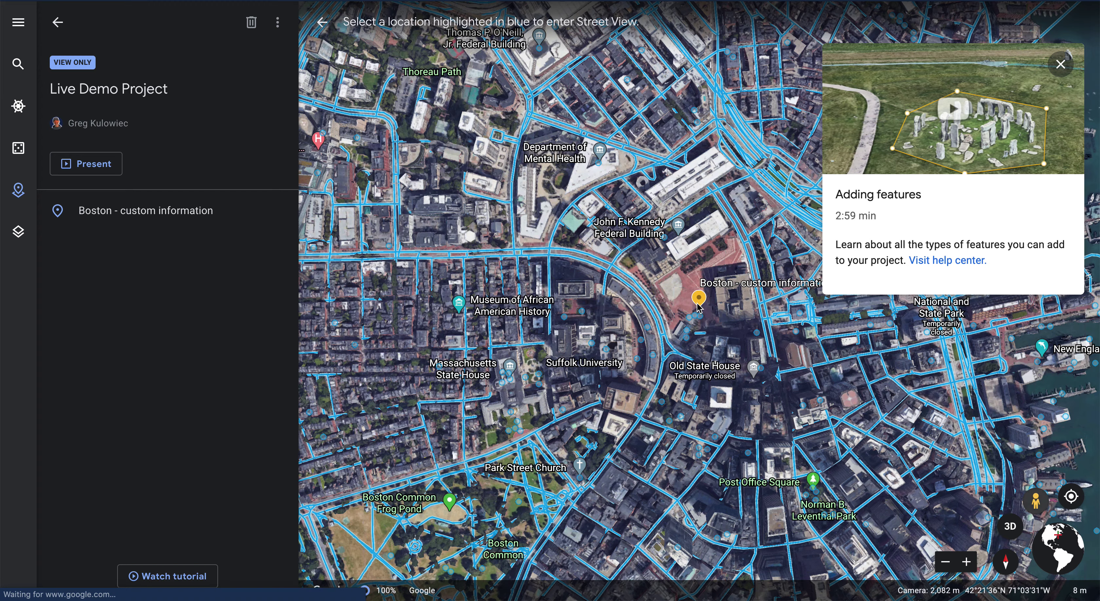